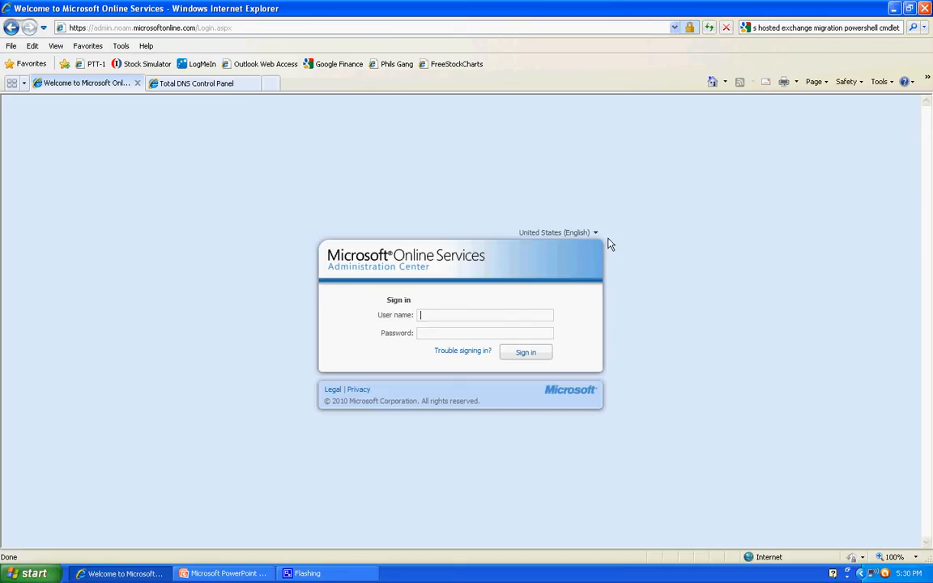
Sign in to the Administration Center with the administrator's user name and the account password.
key(ctrl+v)
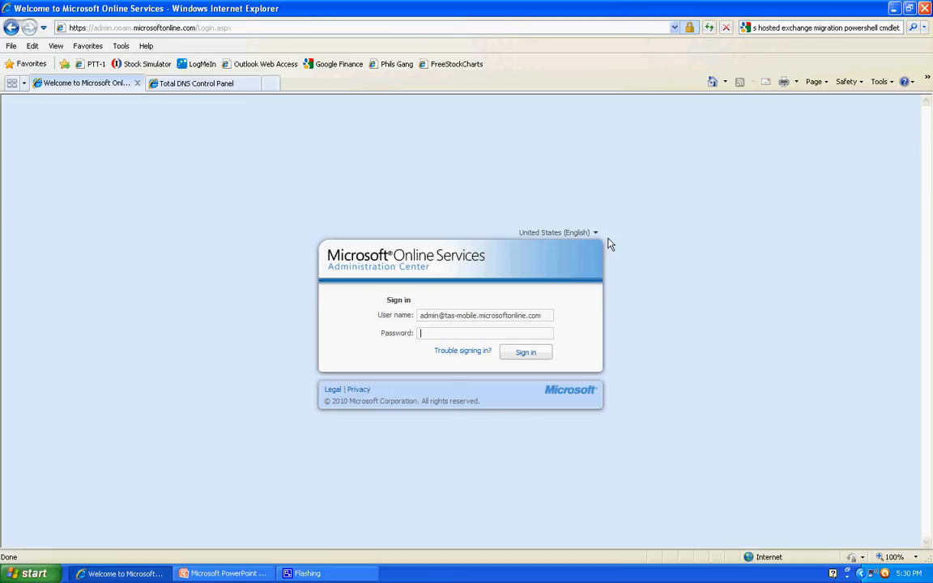
text(********)
key(Return)
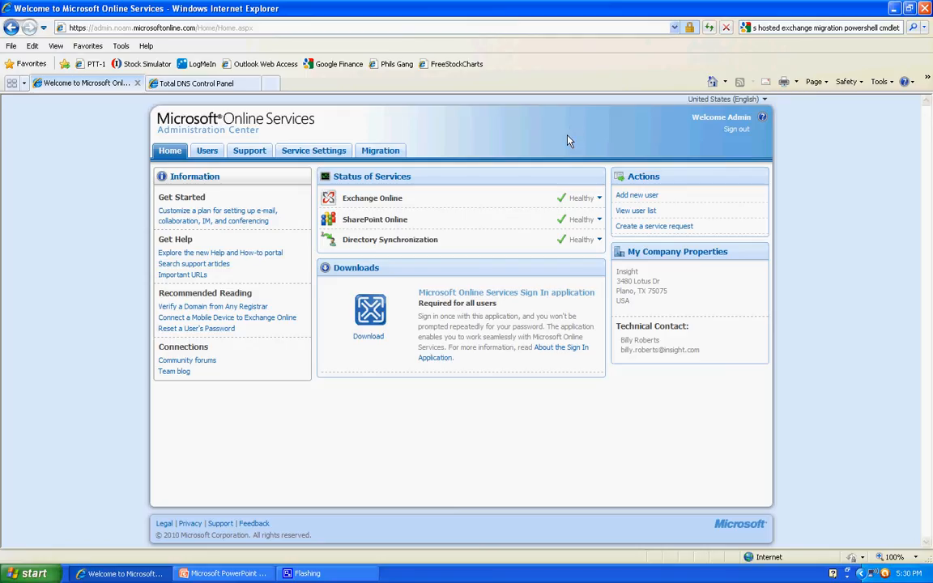
Add taspractice4.us as a new domain for the company's users, with the type External Relay.
click(207, 154)
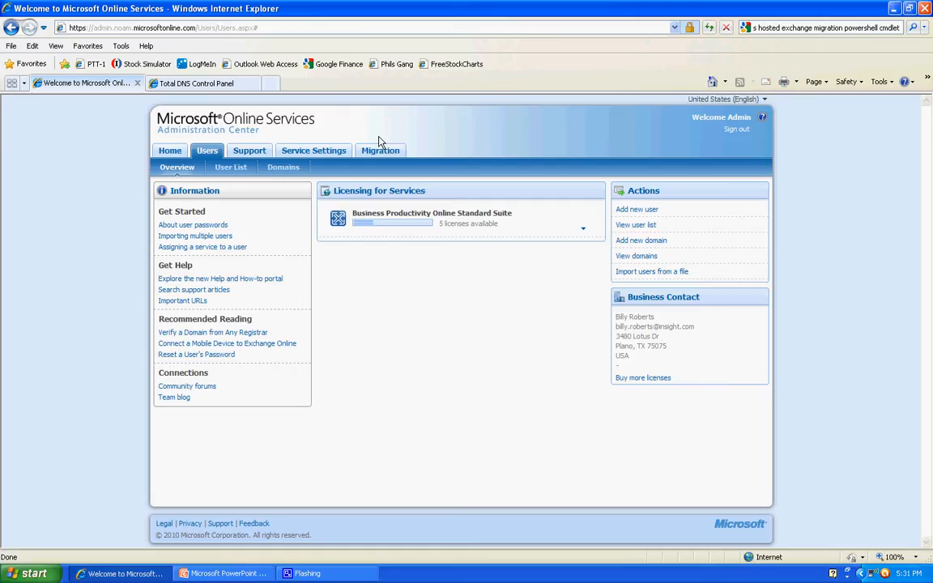
click(280, 170)
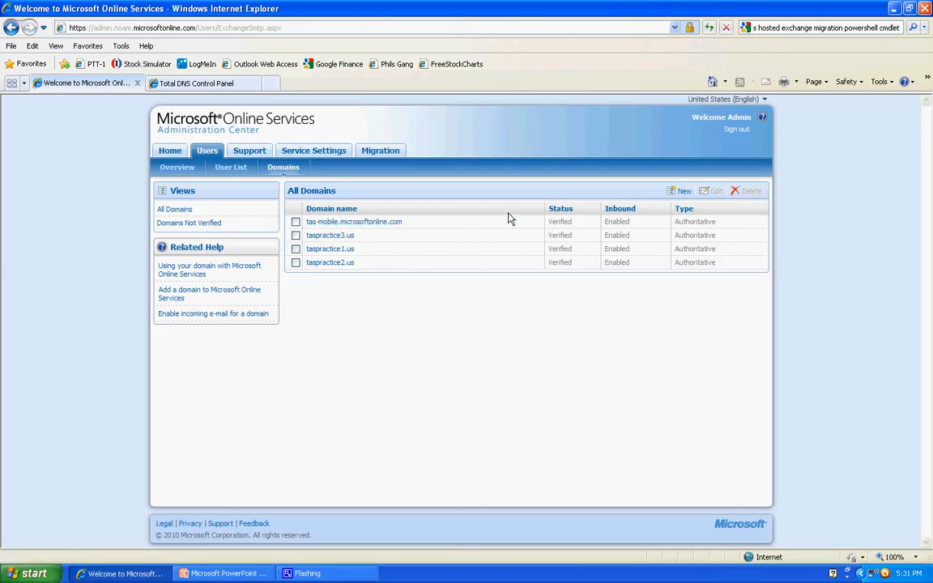
click(684, 192)
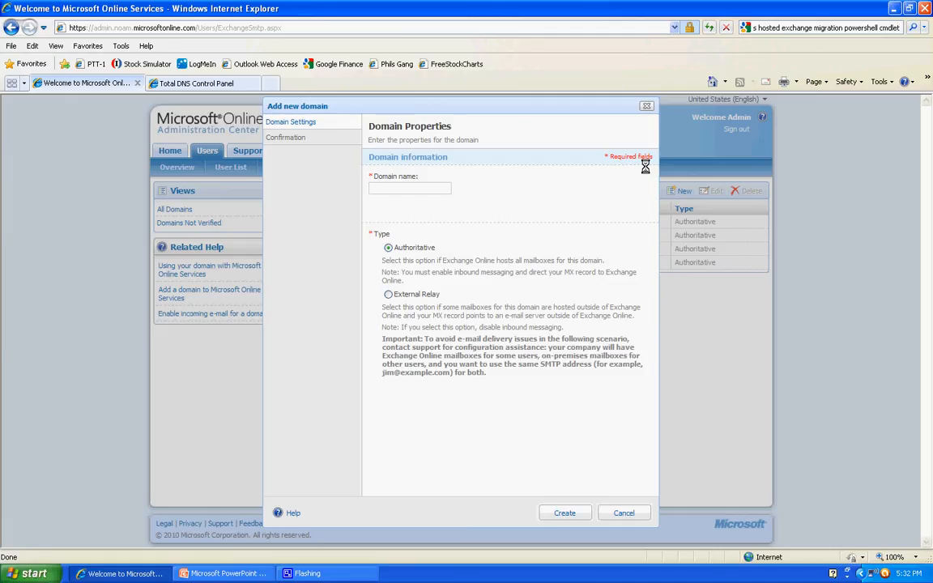
text(taspractice4.us)
click(390, 297)
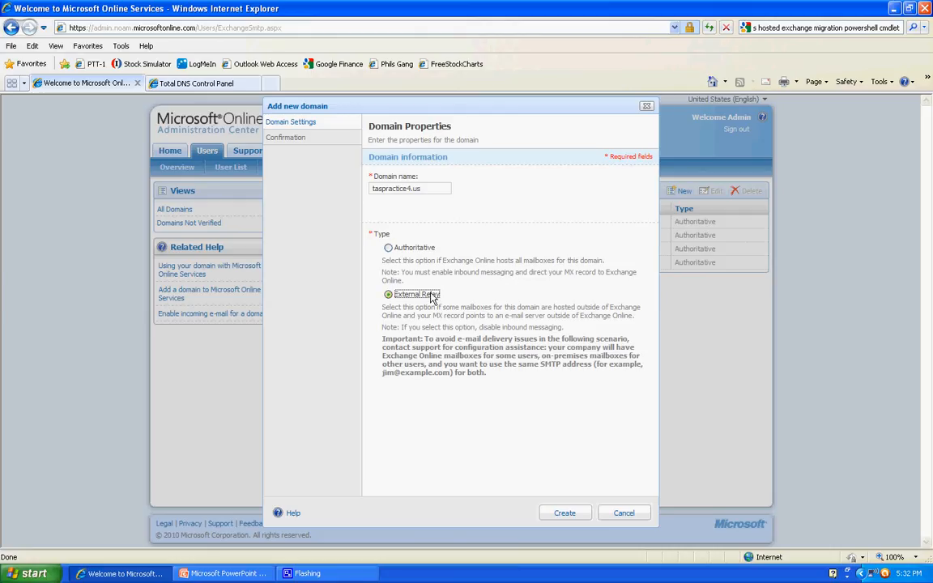
click(563, 514)
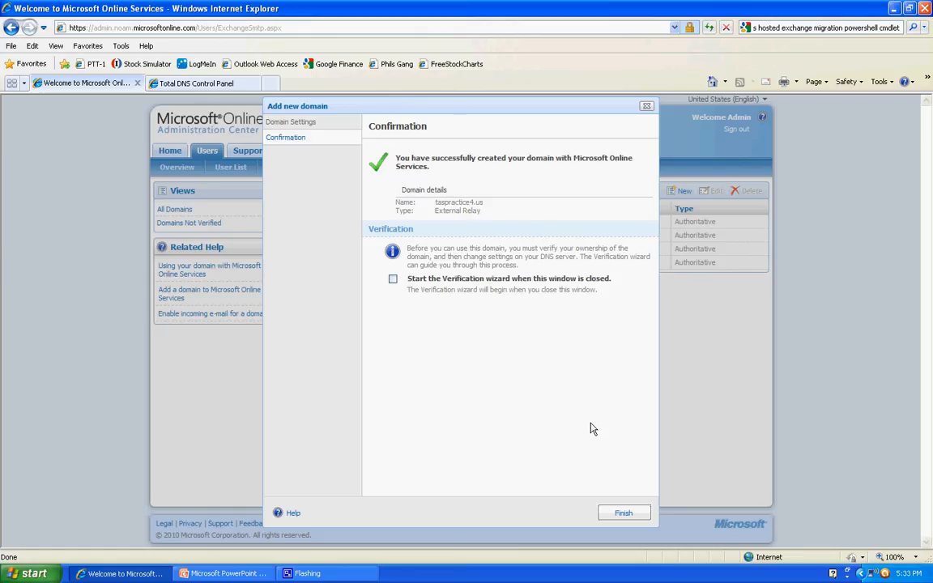
Finish the domain creation with the Verification wizard set to start, and proceed to its DNS record instructions with Other as the registrar.
click(393, 282)
click(624, 519)
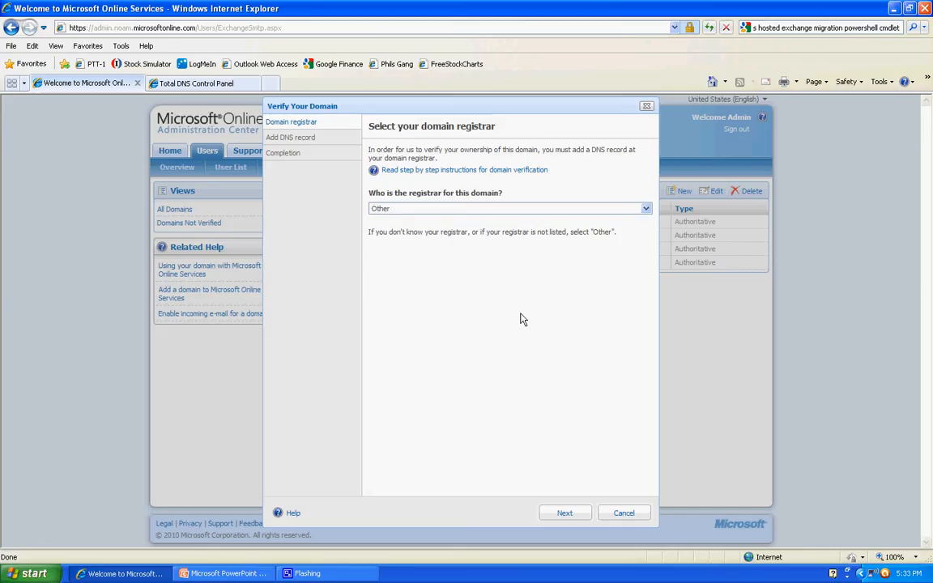
click(565, 515)
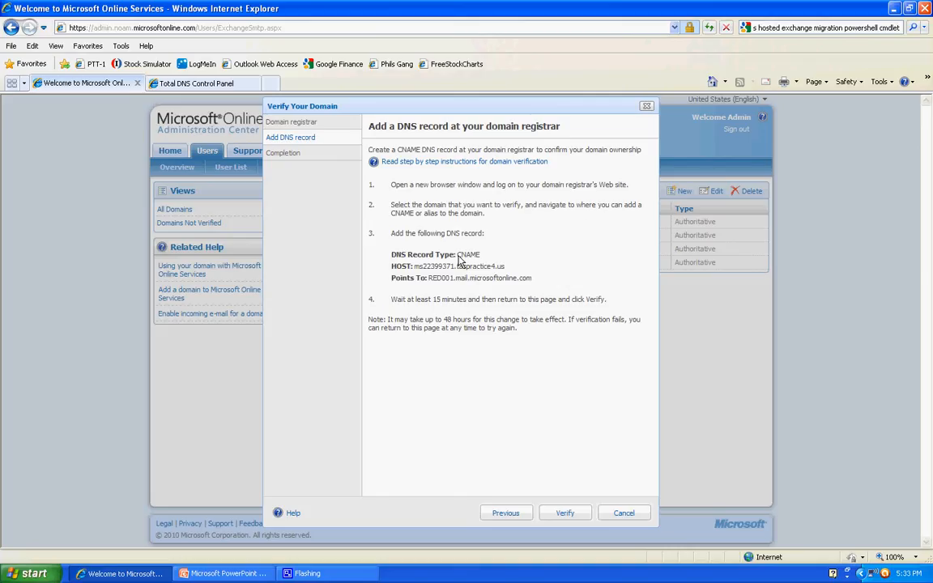
Copy the CNAME host name ms22399371.taspractice4.us from the verification instructions.
drag(457, 256, 479, 260)
click(418, 276)
drag(415, 273, 504, 270)
key(ctrl+c)
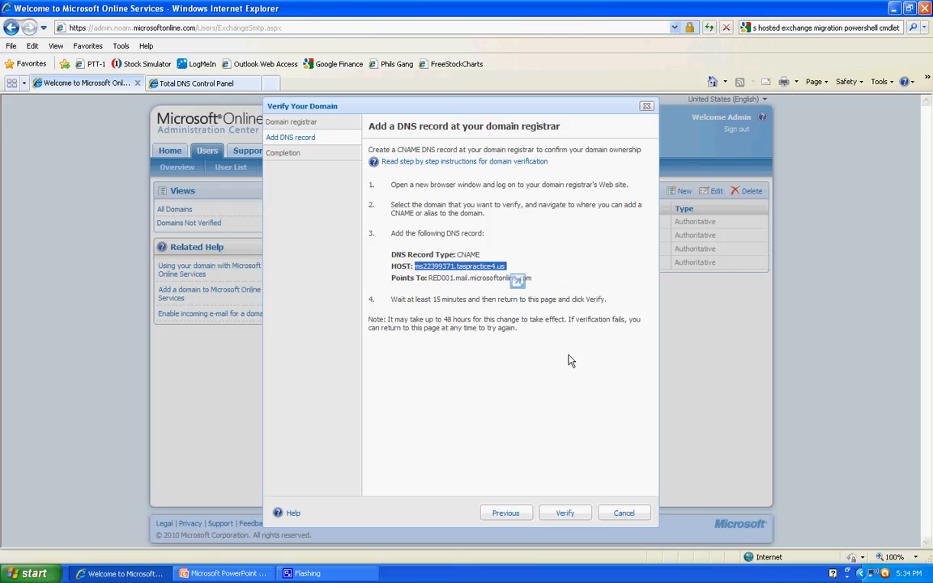
Close the verification wizard and reopen it from the domain list for taspractice4.us, up to the DNS record instructions.
click(621, 515)
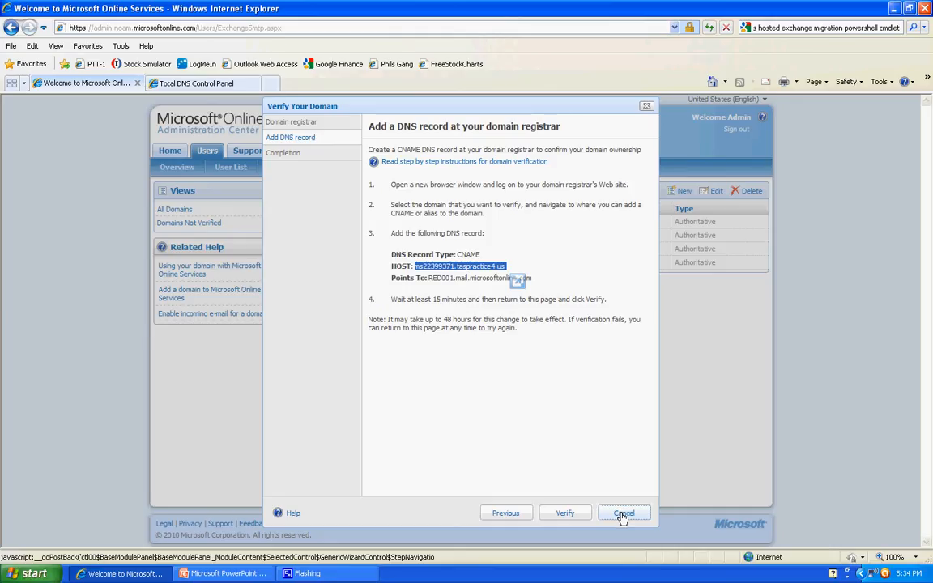
click(622, 515)
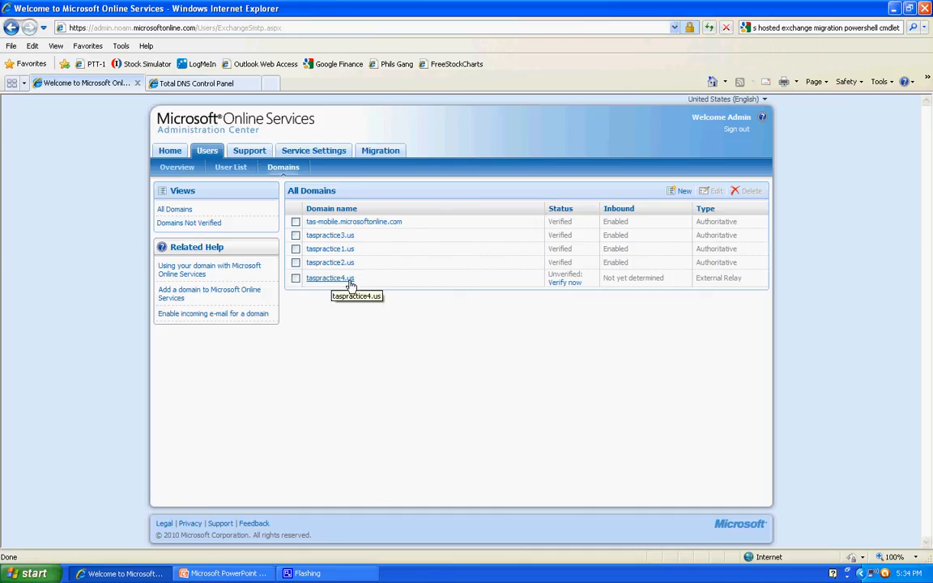
click(565, 284)
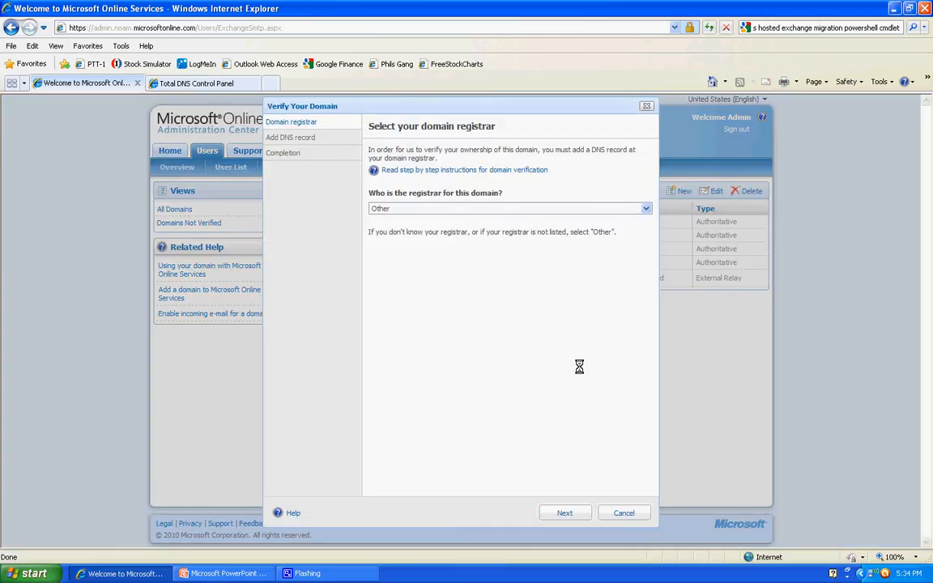
click(567, 515)
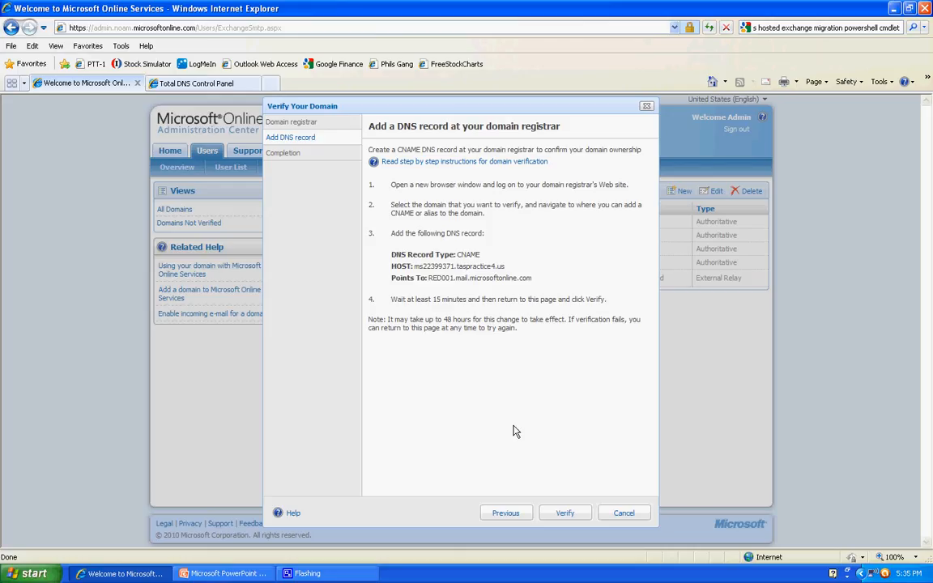
In the Total DNS Control Panel, start a new CNAME record for taspractice4.us with the alias name ms22399371.taspractice4.us.
click(236, 84)
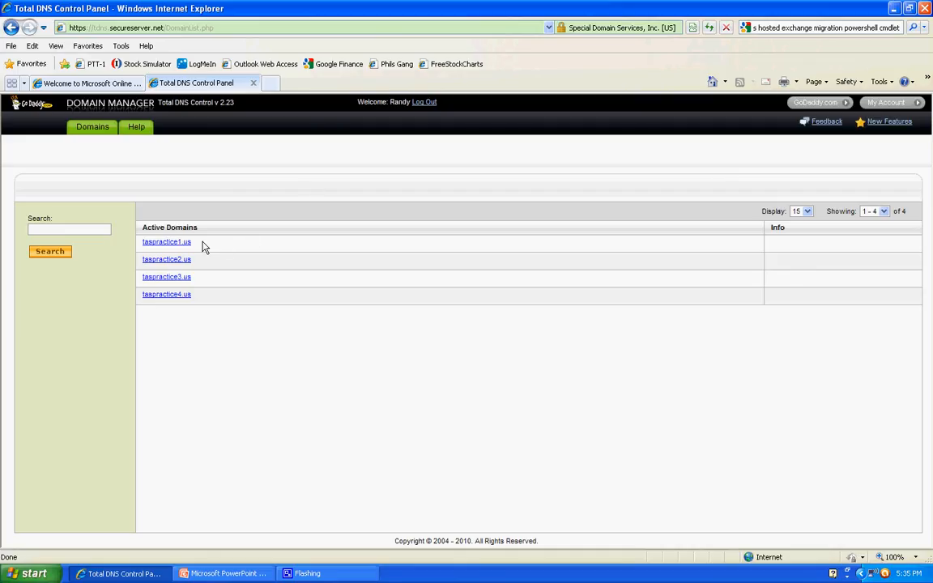
click(177, 297)
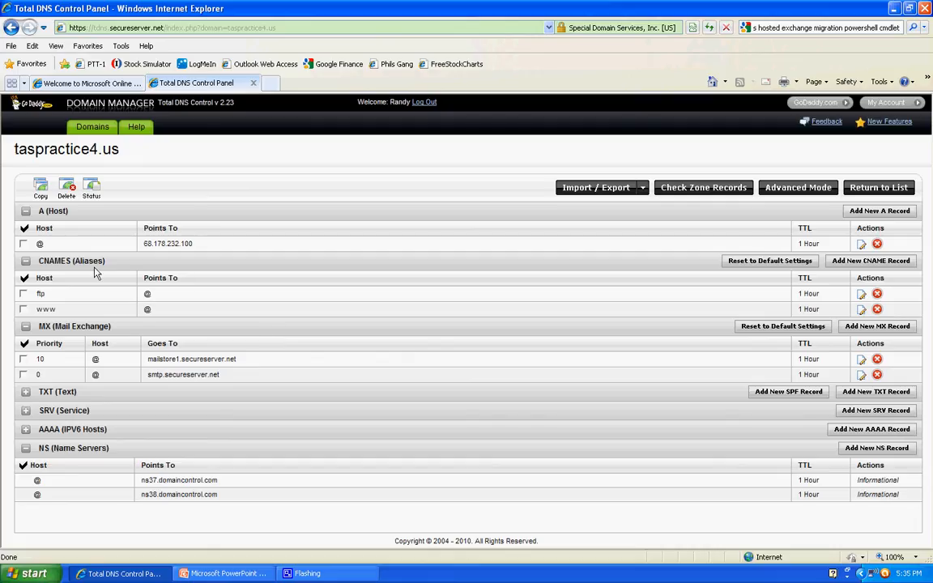
drag(38, 261, 70, 262)
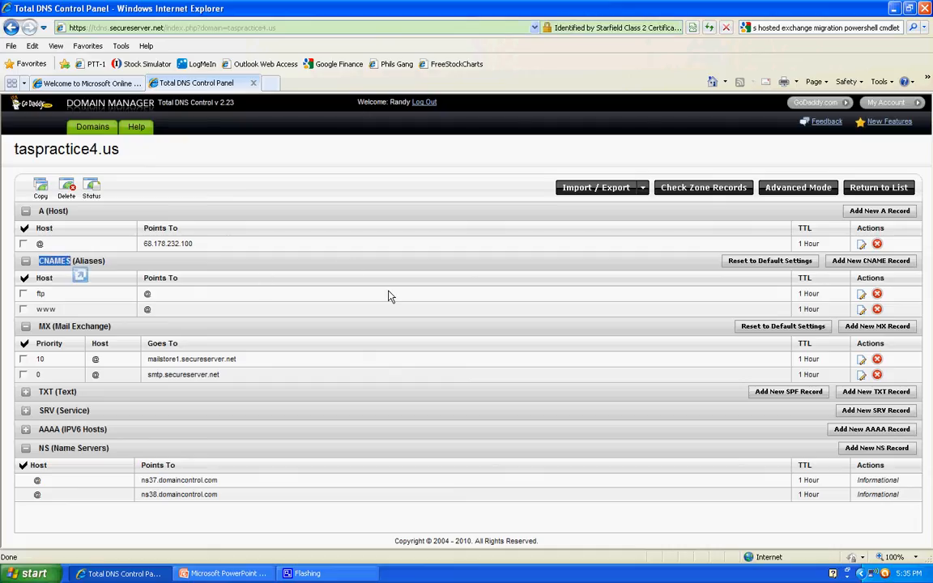
click(873, 263)
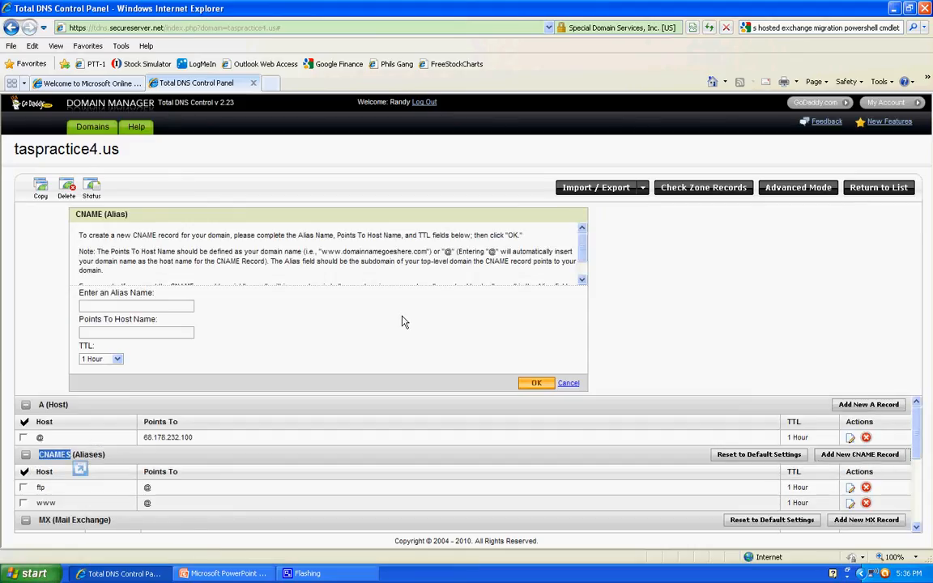
click(156, 305)
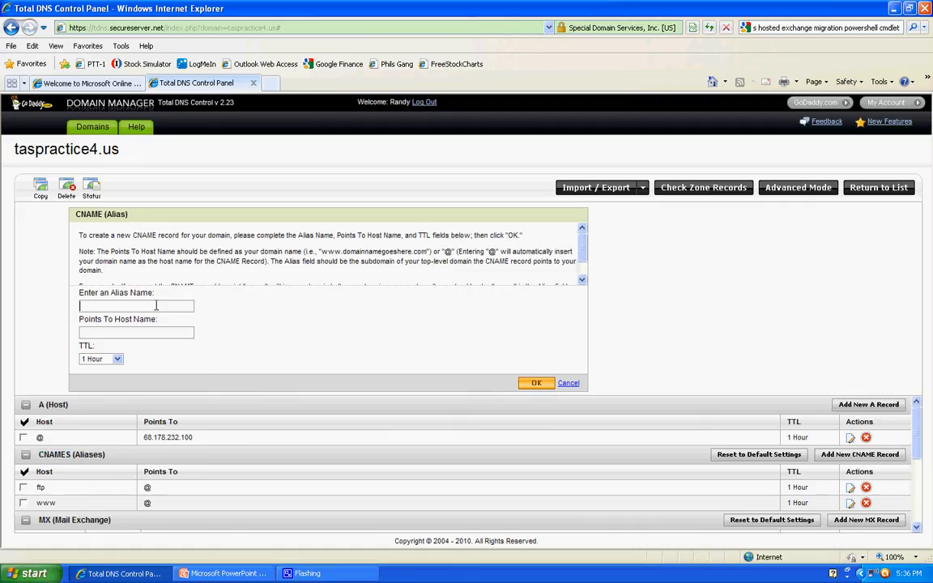
key(ctrl+v)
click(182, 332)
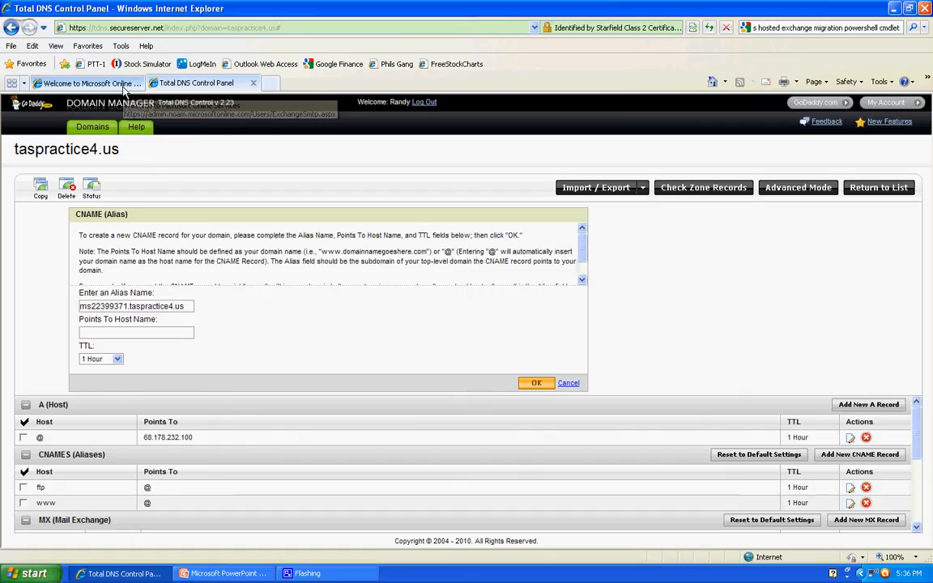
Copy RED001.mail.microsoftonline.com from the verification instructions, enter it as the CNAME record's points-to host name, and save the record.
click(89, 83)
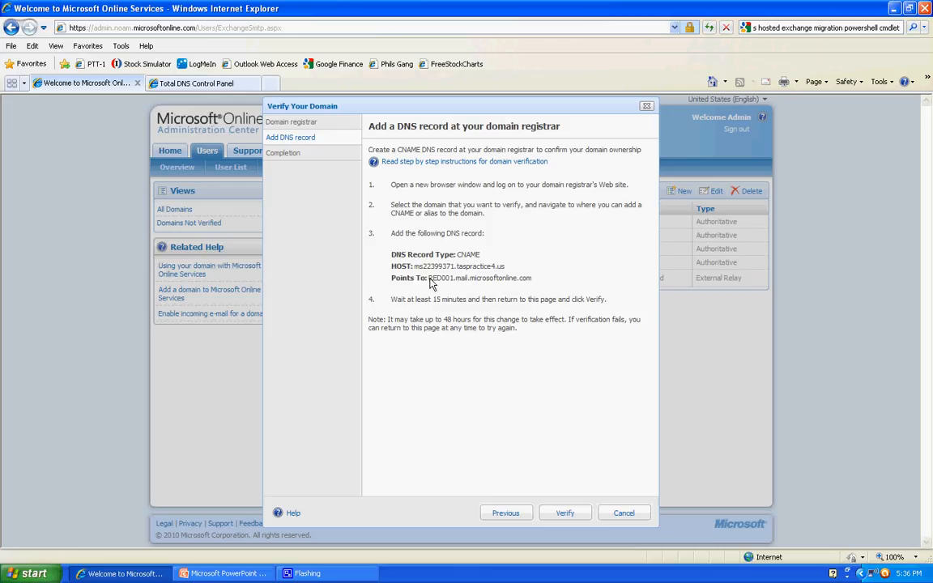
drag(430, 278, 529, 284)
key(ctrl+c)
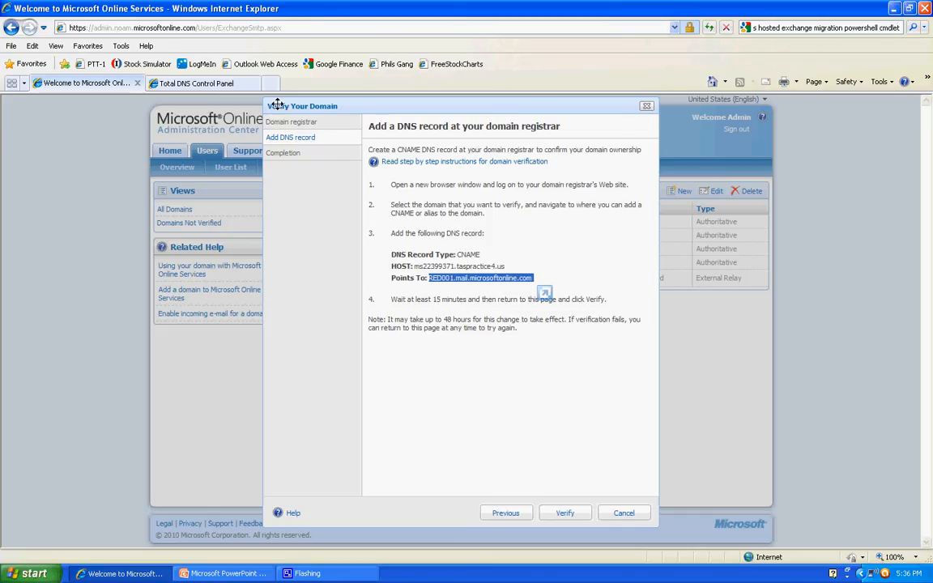
click(243, 83)
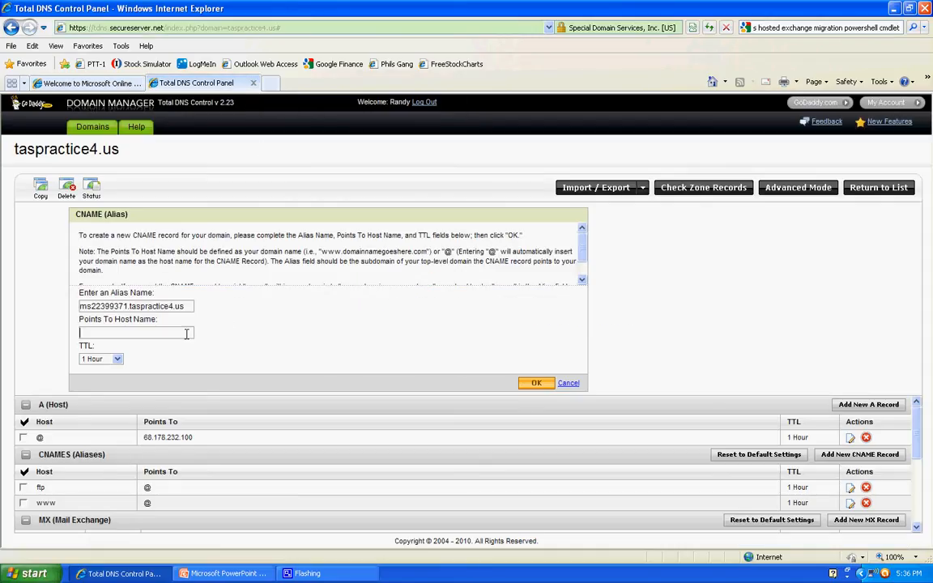
key(ctrl+v)
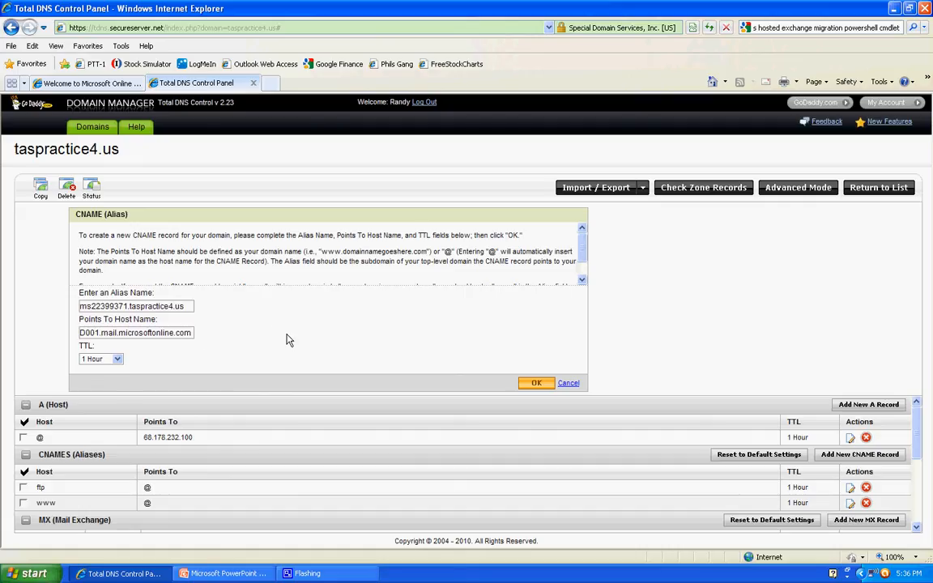
click(535, 383)
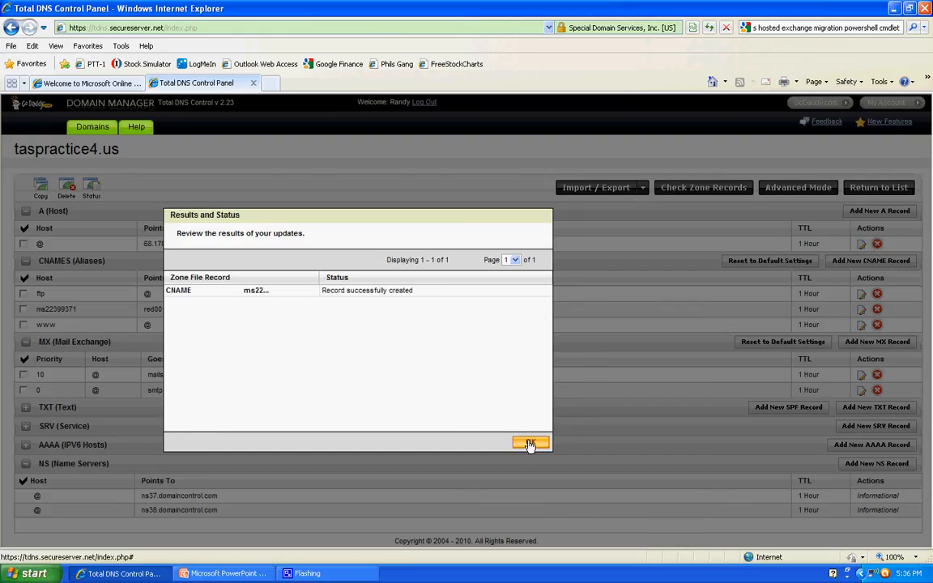
click(530, 445)
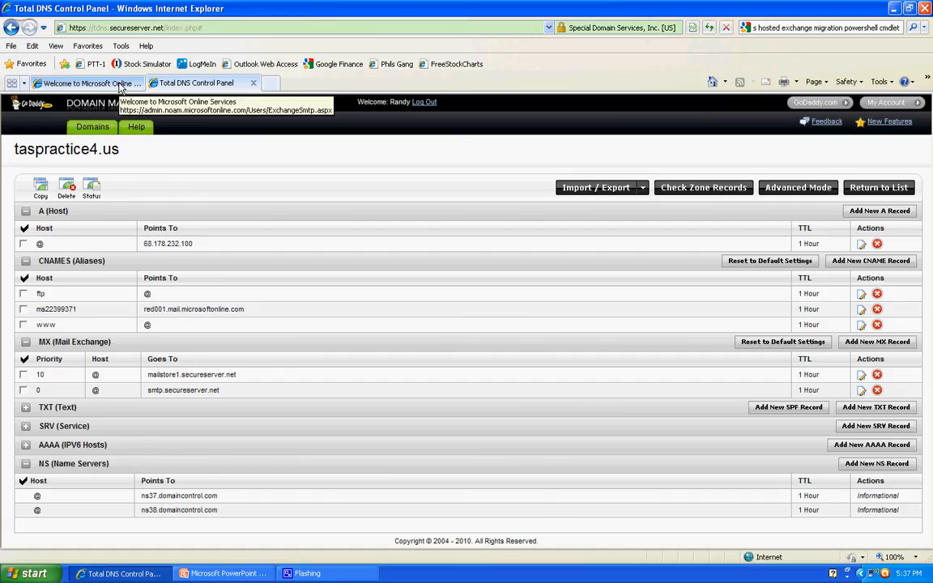
Return to Microsoft Online Services, verify the taspractice4.us domain and finish the verification wizard.
click(120, 88)
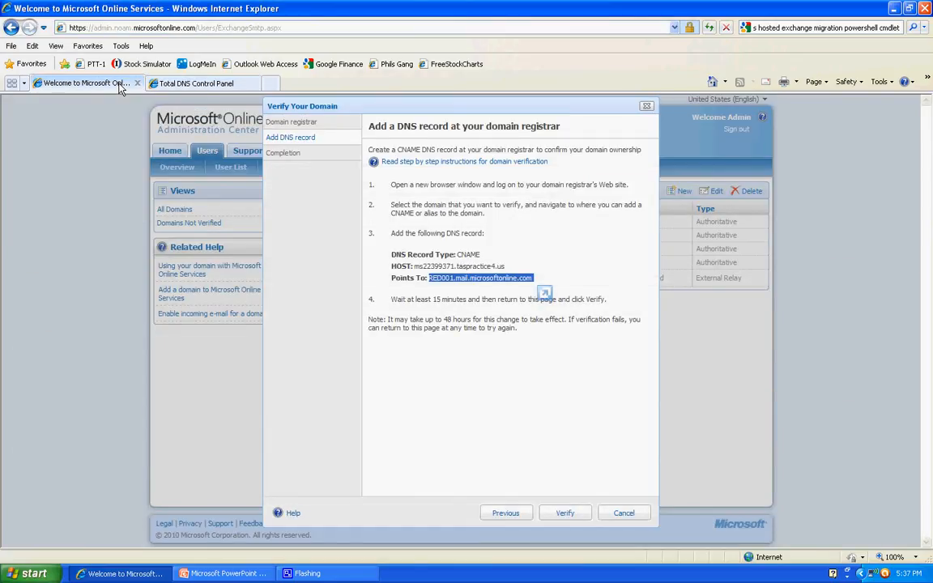
click(565, 515)
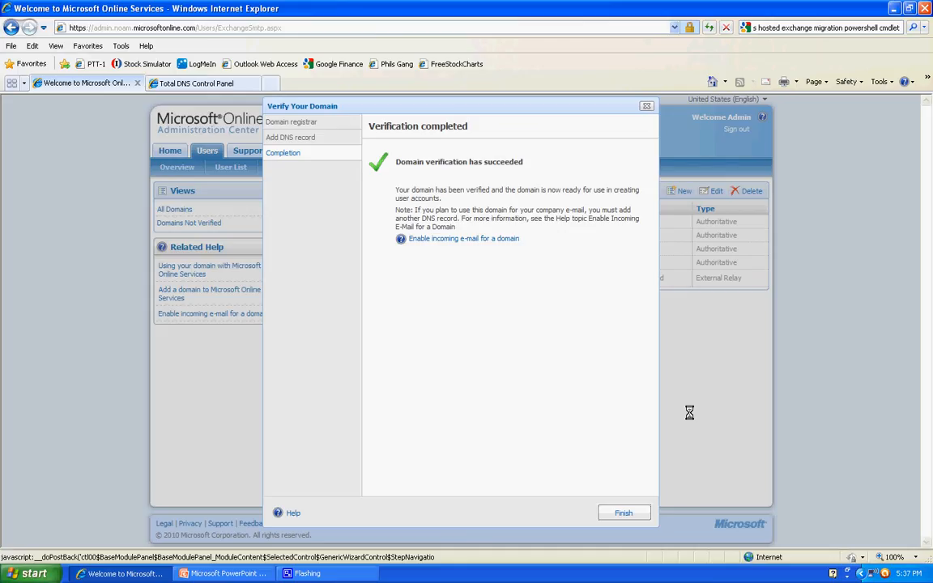
click(624, 514)
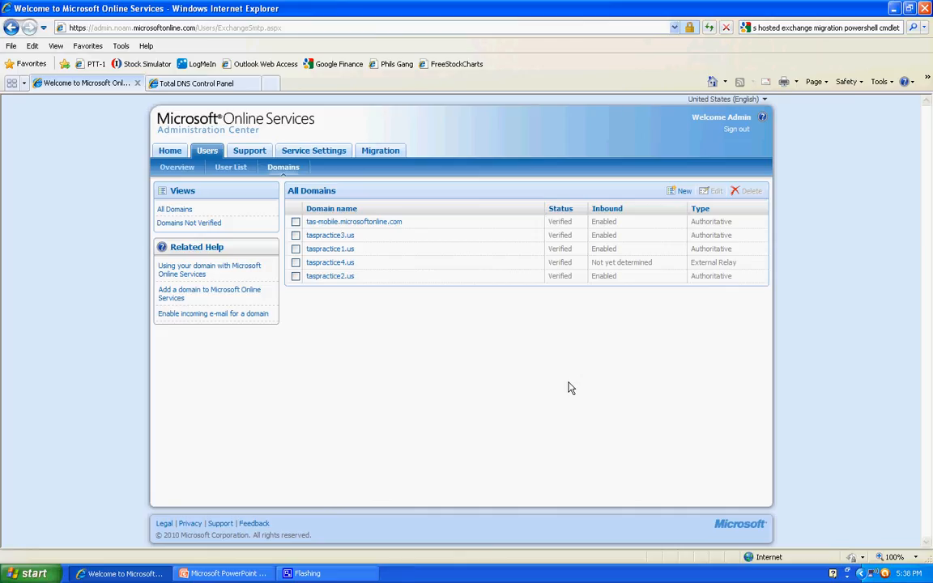
Switch to the PowerPoint presentation and start its slide show.
click(250, 573)
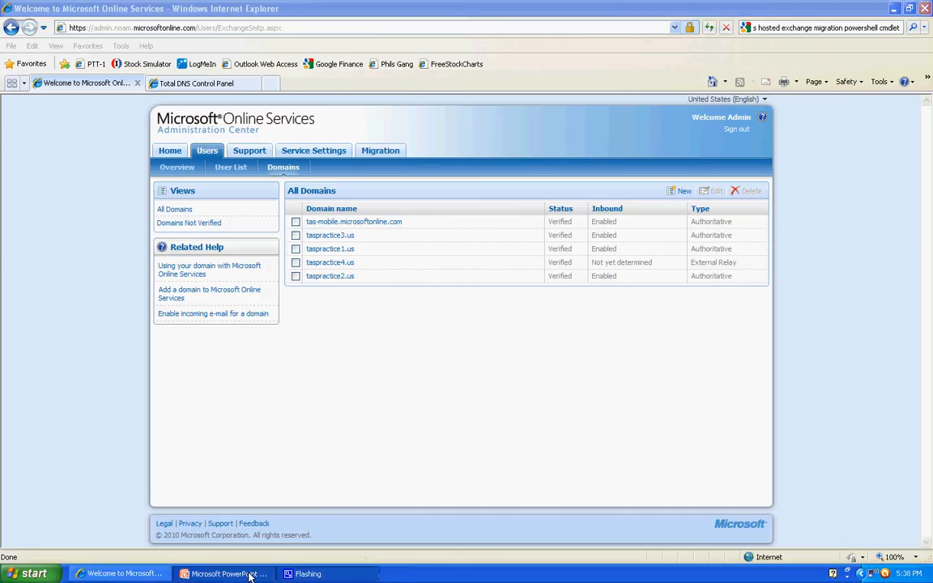
key(F5)
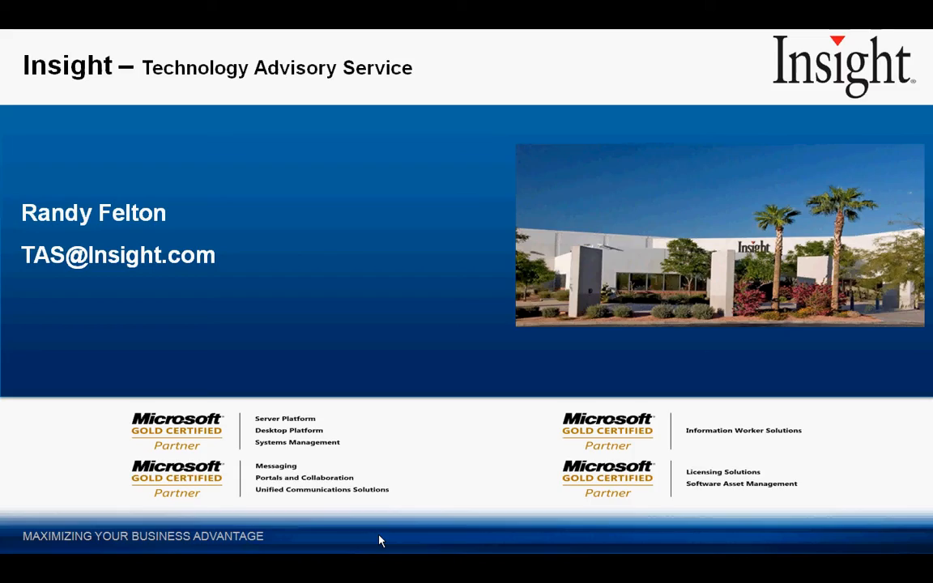